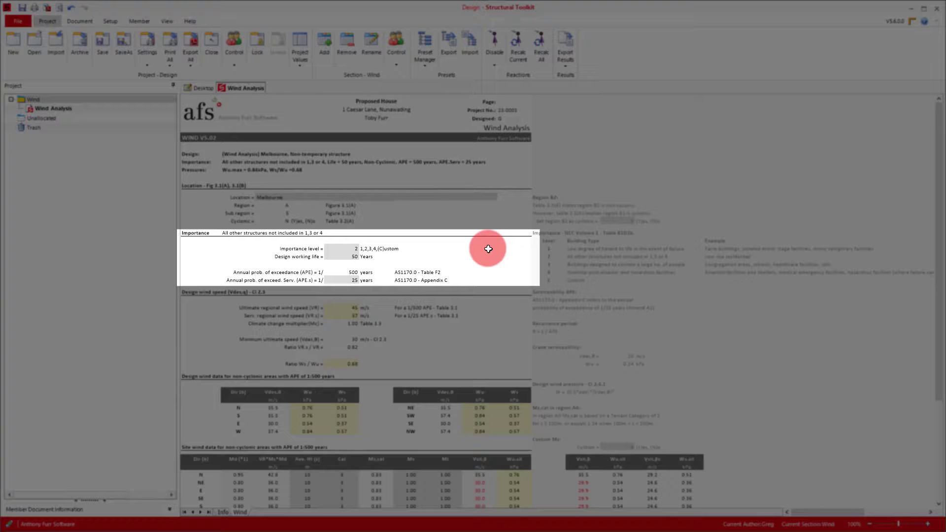
# - Set the average height for all wind directions to 8.2 m in the site wind data table
pyautogui.scroll(-6, 487, 259)
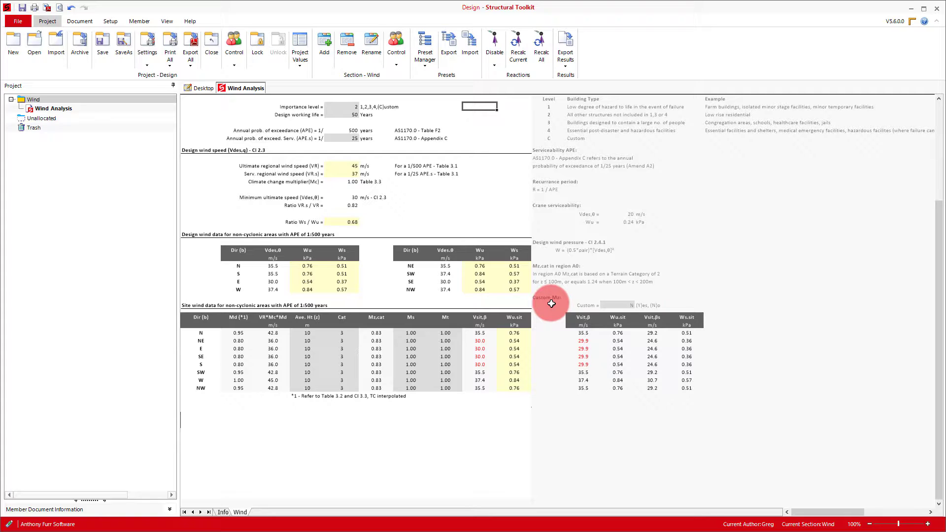
pyautogui.click(551, 303)
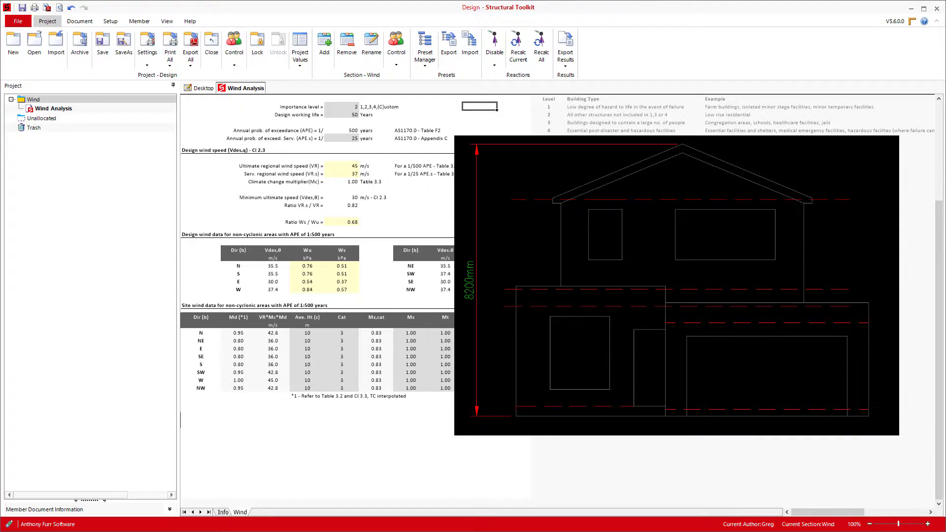
pyautogui.click(303, 332)
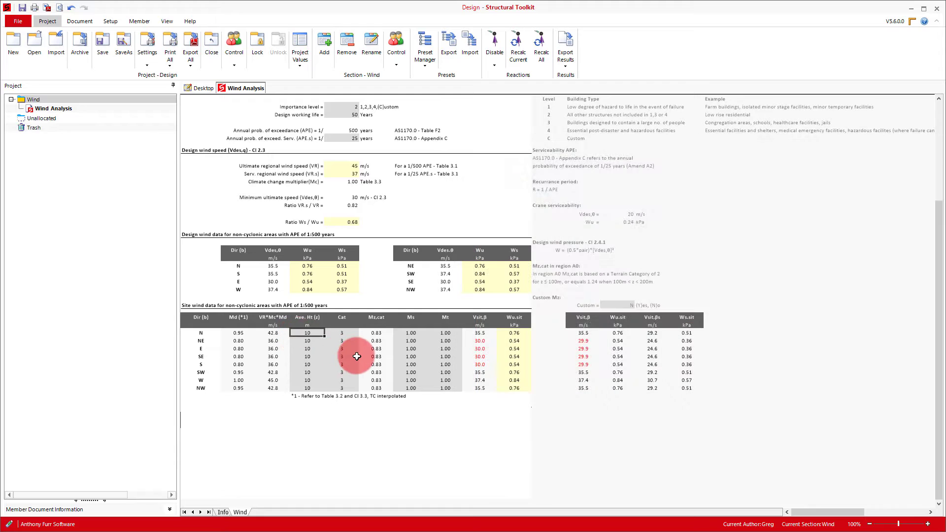
pyautogui.write('8.2')
pyautogui.press('Return')
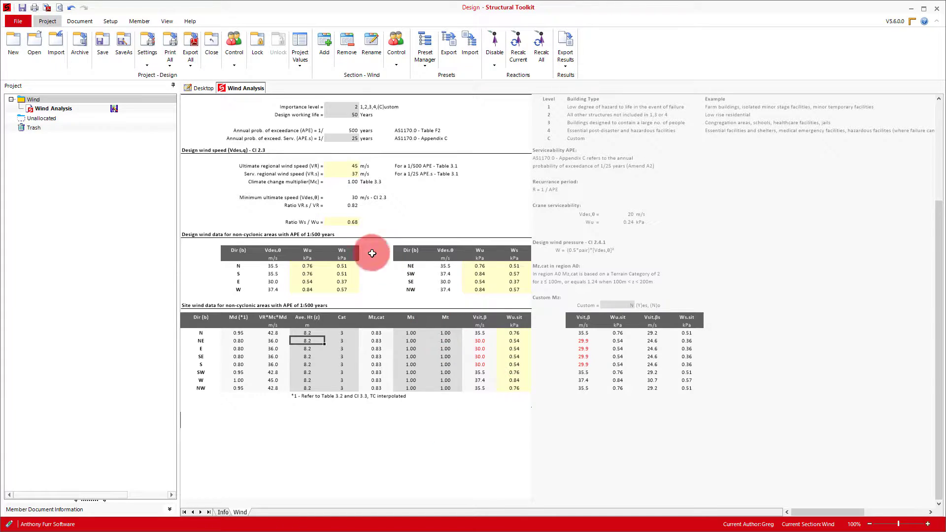
# - Create a Wind Terrain Changes document in the project and show its shielding calculation
pyautogui.click(191, 89)
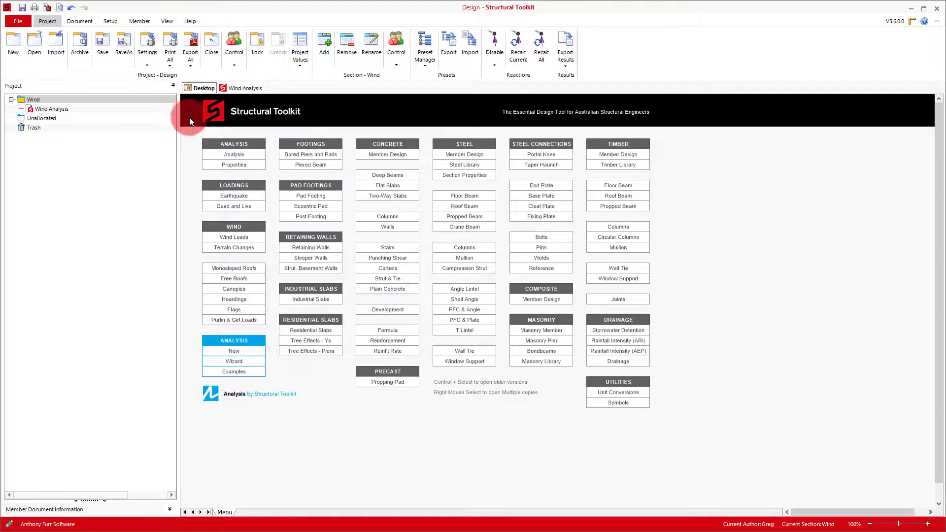
pyautogui.click(211, 246)
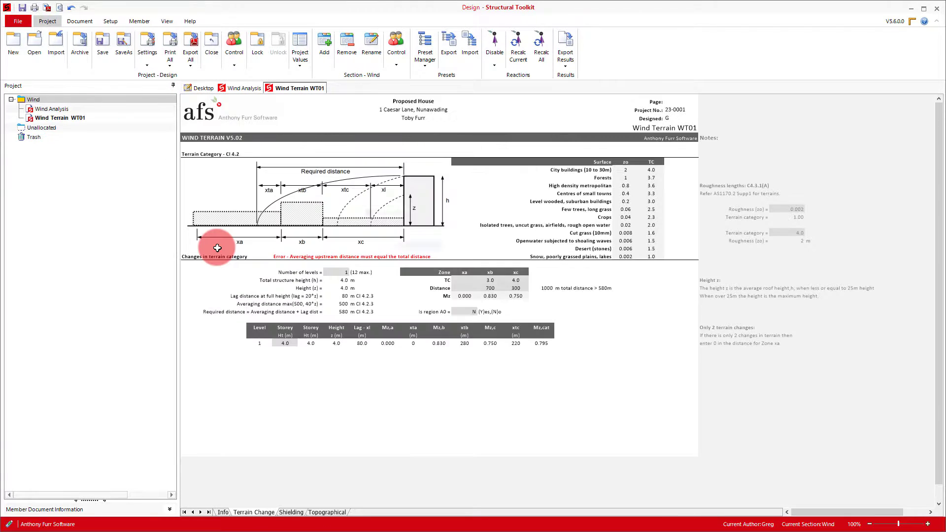
pyautogui.click(501, 288)
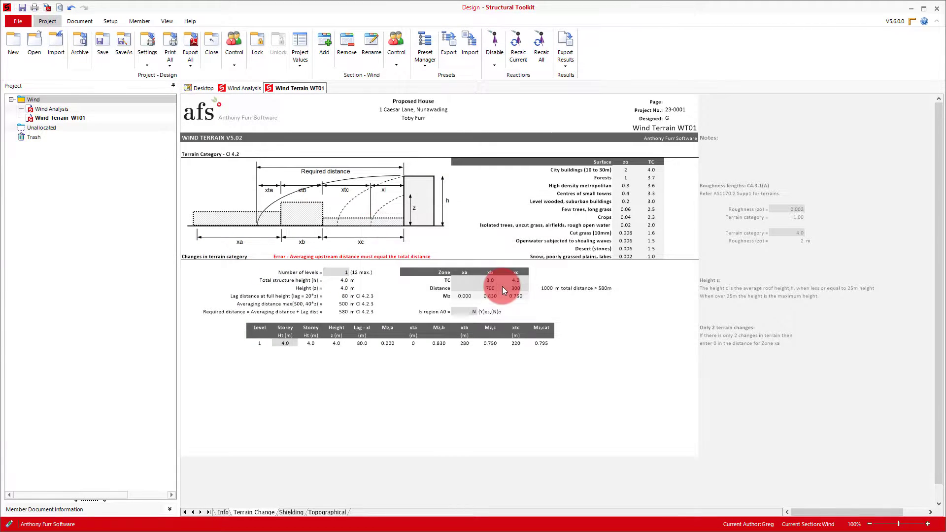
pyautogui.click(286, 513)
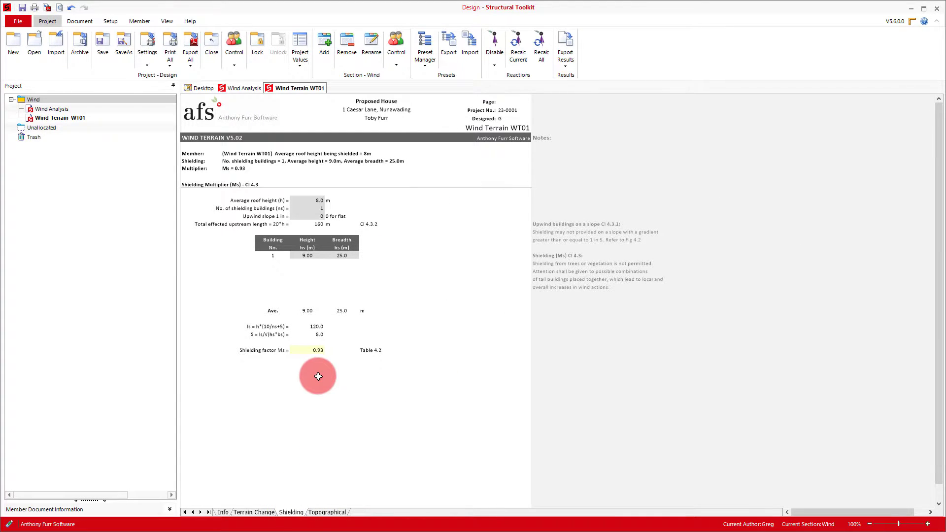
# - Set the average roof height to 8.2 m and the number of shielding buildings to 4
pyautogui.click(308, 200)
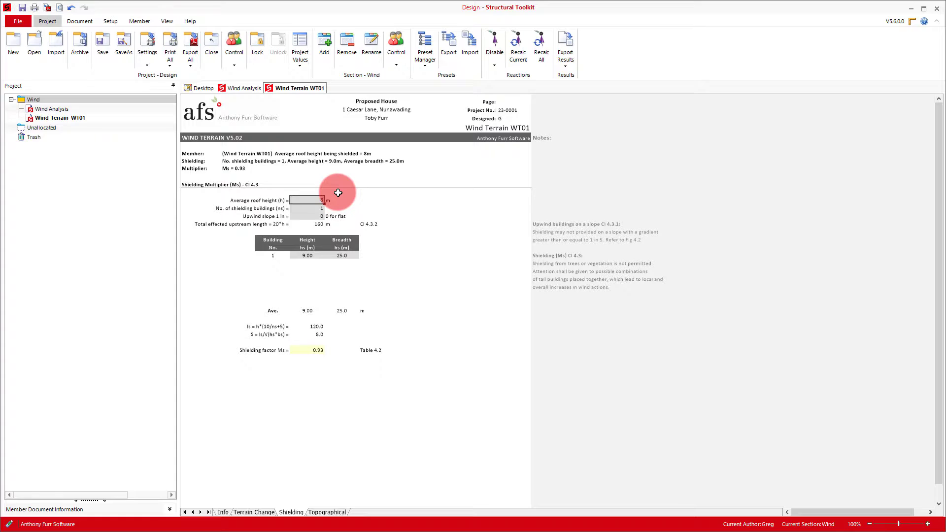
pyautogui.write('.2')
pyautogui.press('Return')
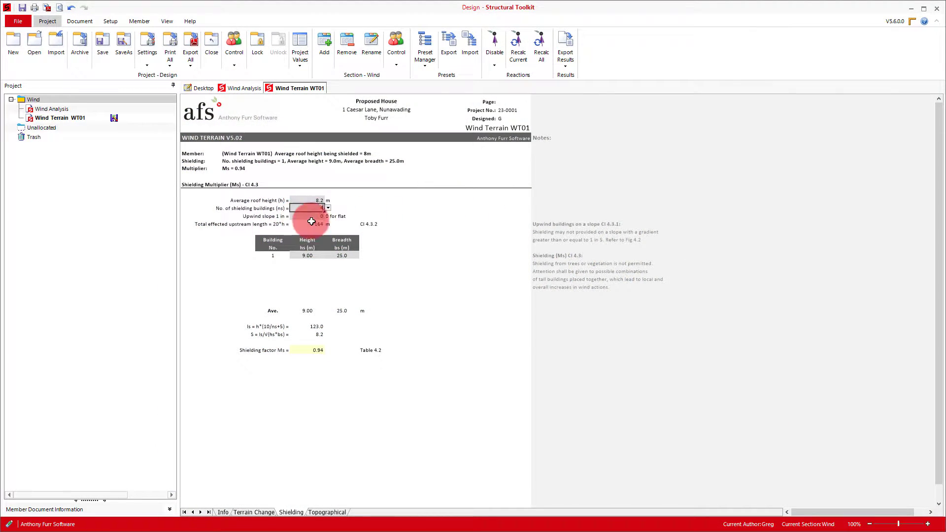
pyautogui.press('Tab')
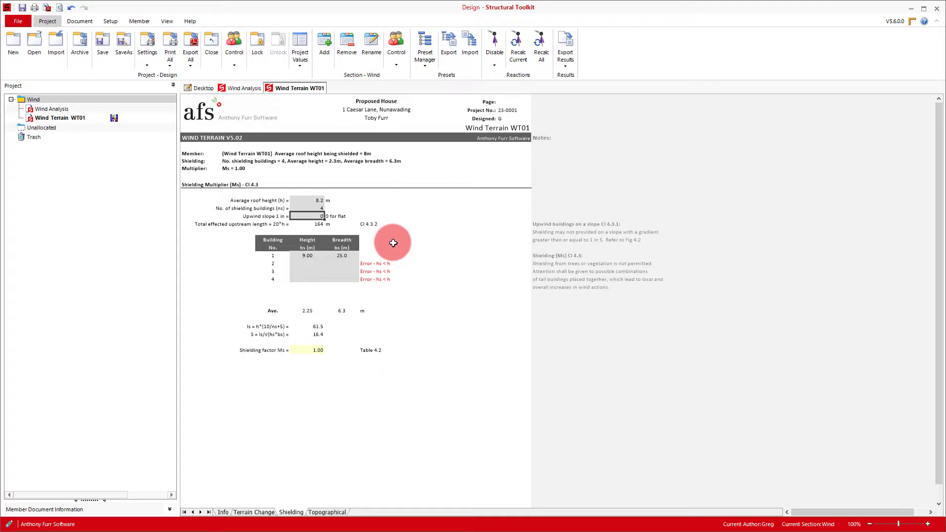
# - Give shielding building 1 a height of 8.2 m and a breadth of 12 m, and copy both values to buildings 2 to 4
pyautogui.click(307, 256)
pyautogui.write('8.2')
pyautogui.press('Return')
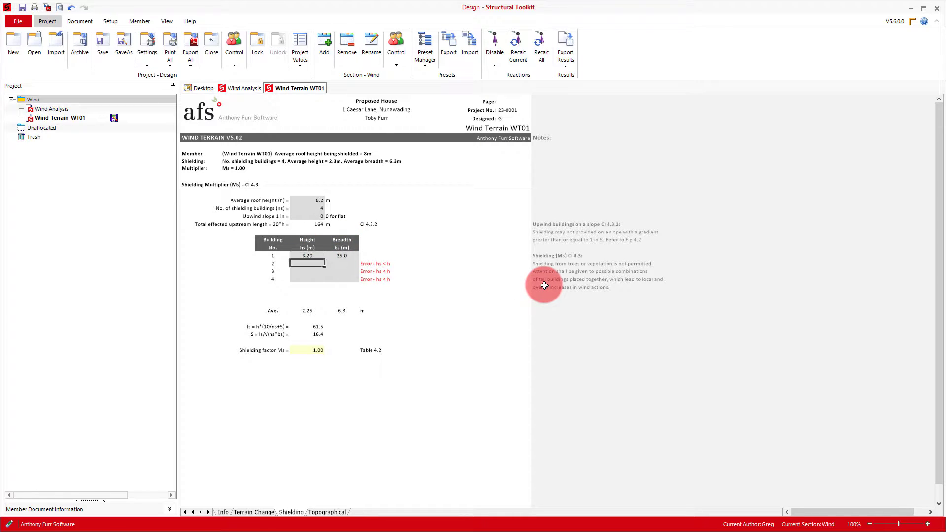
pyautogui.click(343, 256)
pyautogui.write('12')
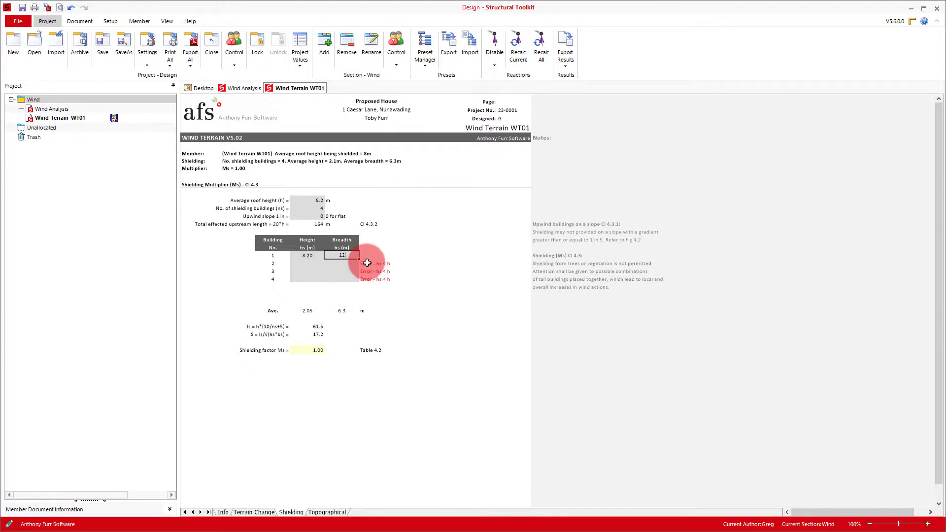
pyautogui.click(365, 263)
pyautogui.moveTo(317, 255); pyautogui.dragTo(380, 295)
pyautogui.click(388, 302)
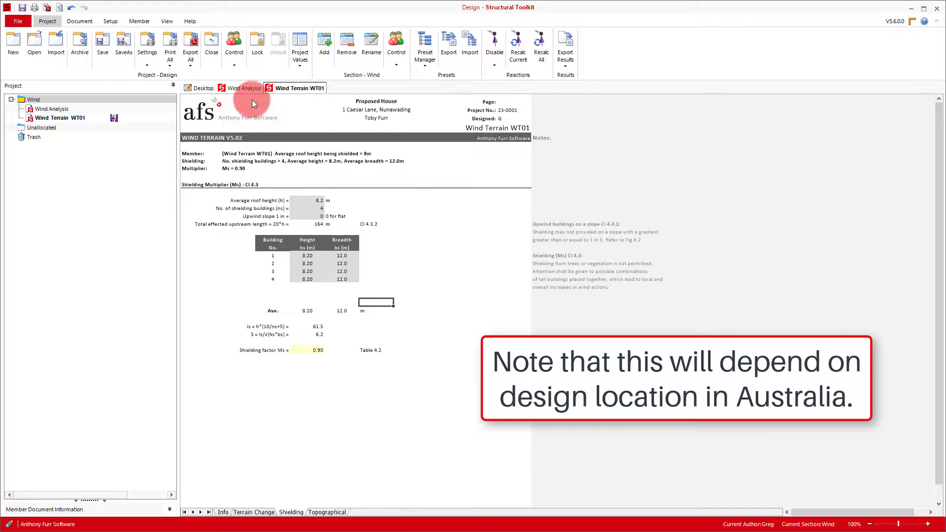
# - Return to the Wind Analysis document and set the shielding multiplier Ms to 0.9 for all eight wind directions
pyautogui.click(247, 88)
pyautogui.click(419, 332)
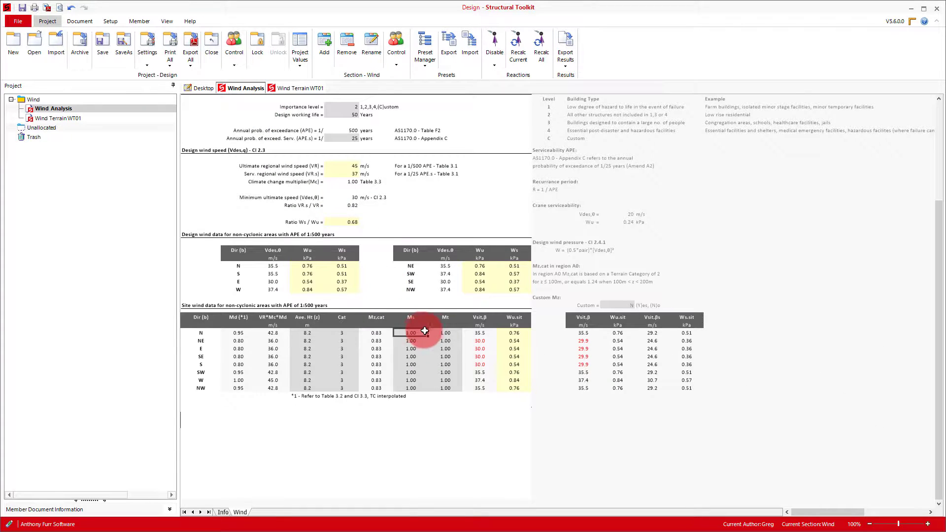
pyautogui.write('0.9')
pyautogui.press('Return')
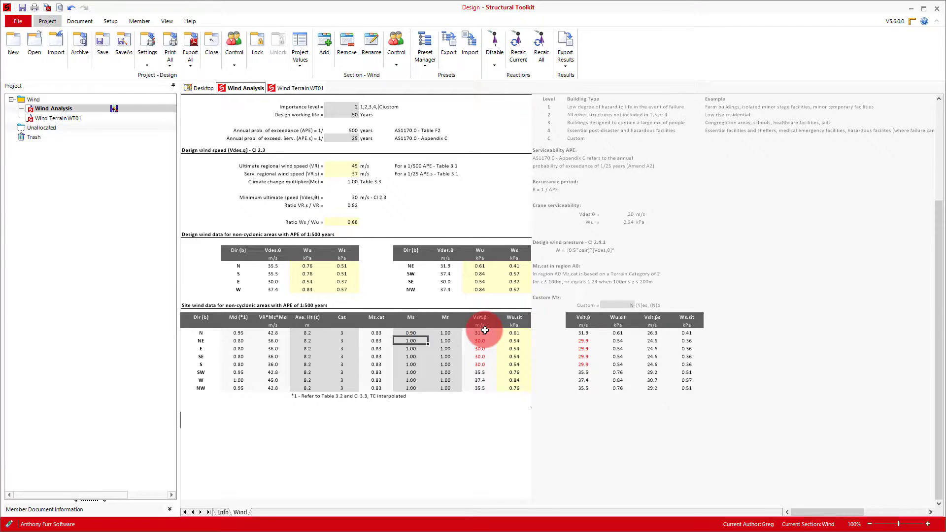
pyautogui.moveTo(427, 336); pyautogui.dragTo(435, 404)
pyautogui.click(472, 397)
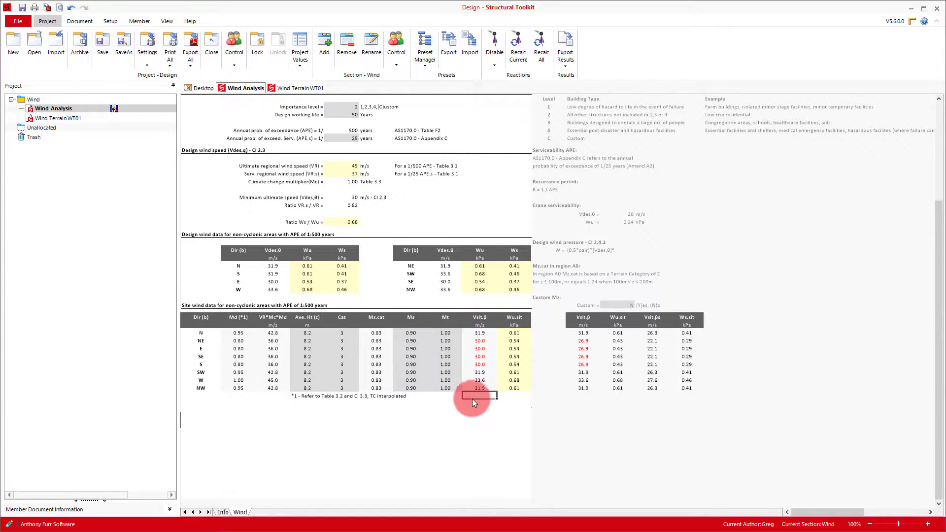
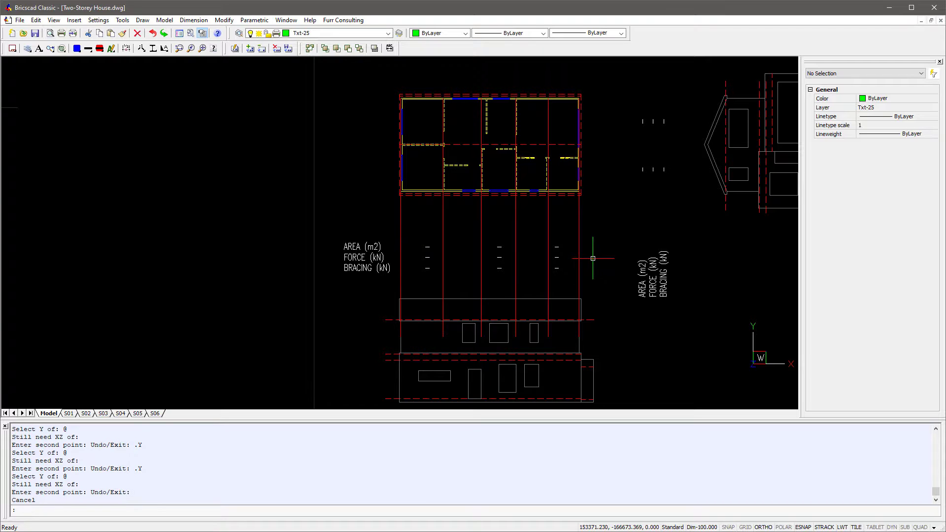
# - Switch to the Two-Storey House drawing in BricsCAD and undo the last two erasures
pyautogui.scroll(1, 606, 249)
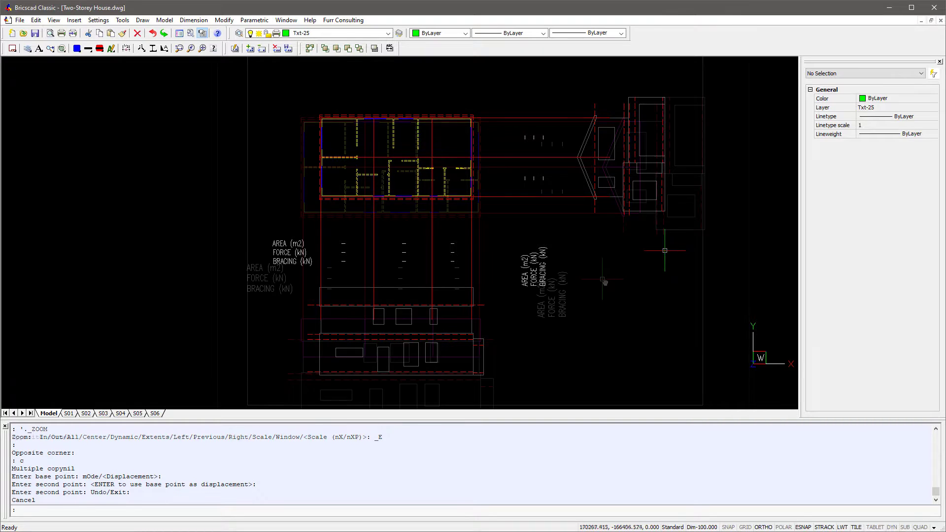
pyautogui.scroll(1, 602, 279)
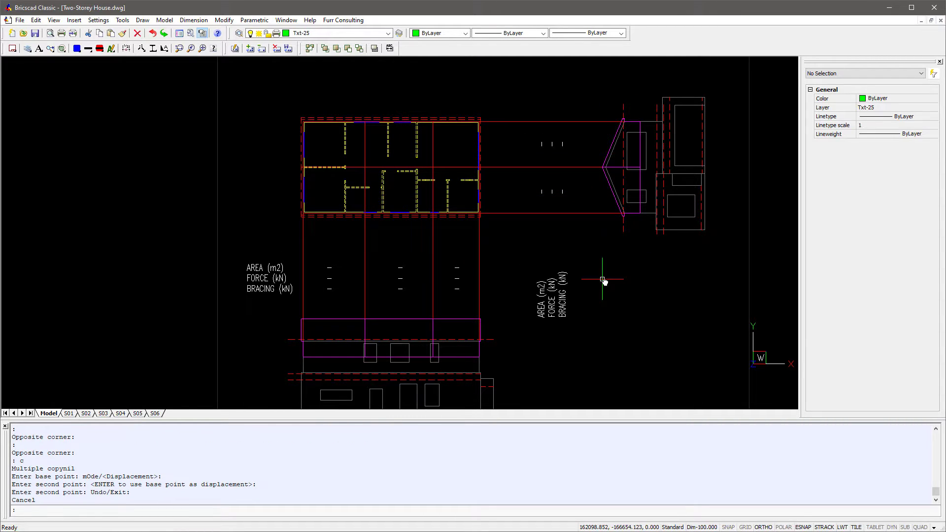
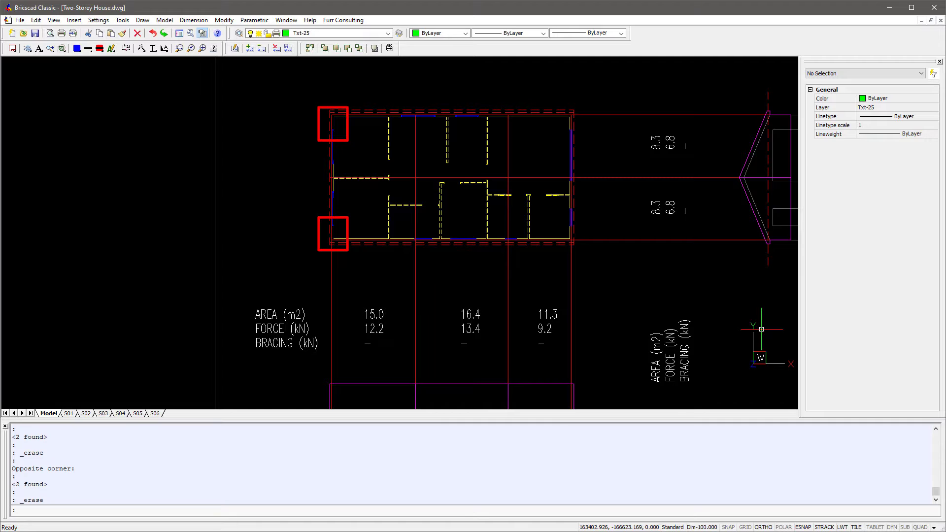
pyautogui.hotkey('ctrl', 'z')
pyautogui.hotkey('ctrl', 'z')
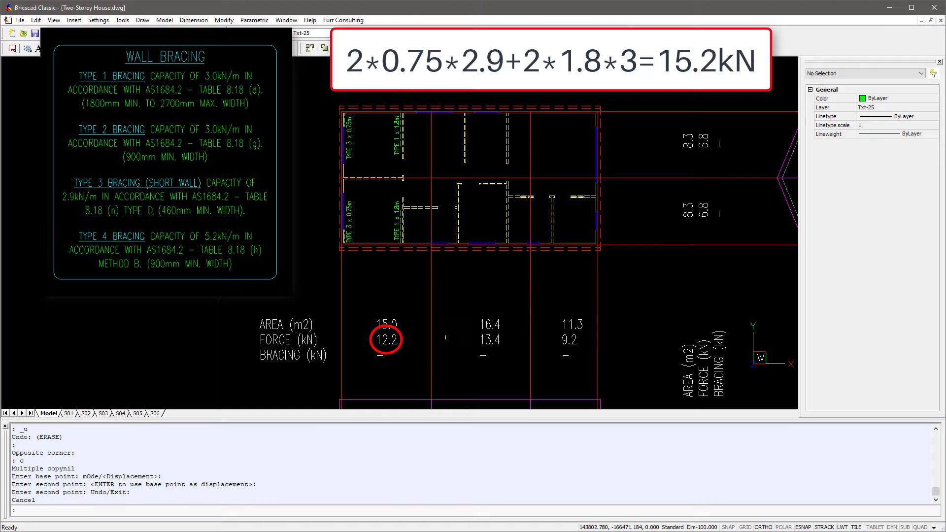
# - Replace the dash in the BRACING (kN) row beneath the 12.2 kN force with 15.2
pyautogui.doubleClick(380, 354)
pyautogui.write('15.2')
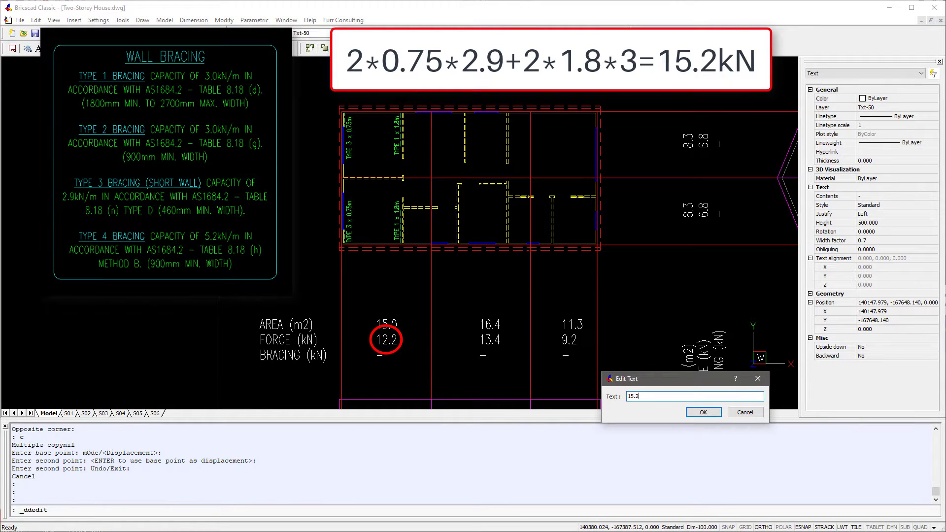
pyautogui.press('Return')
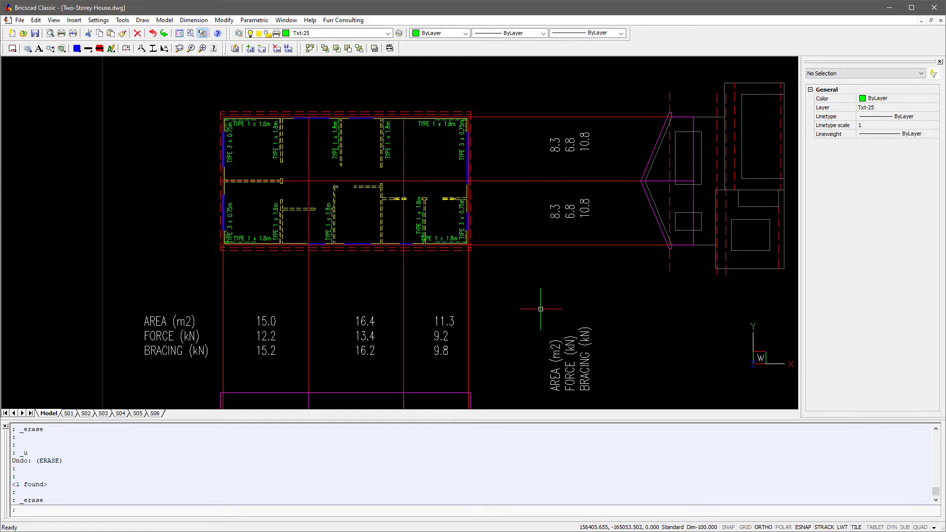
pyautogui.scroll(-5, 541, 309)
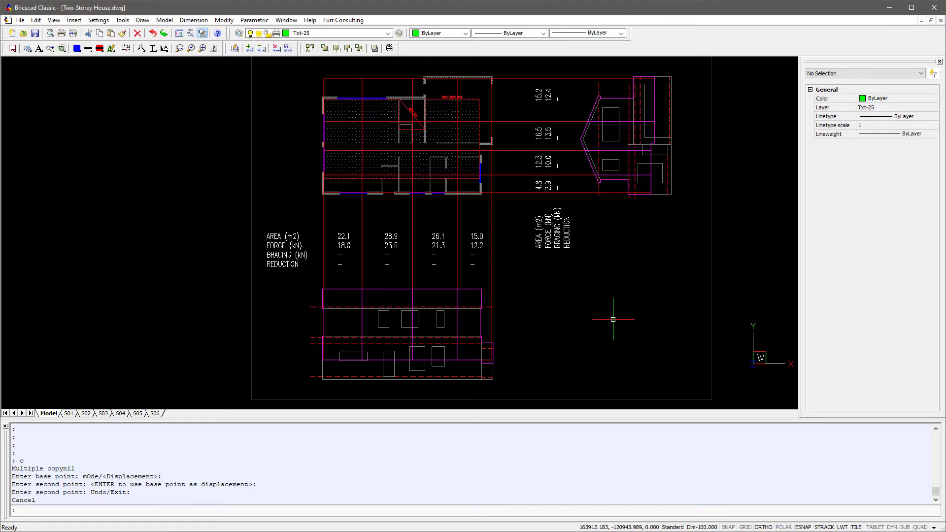
pyautogui.click(345, 245)
pyautogui.scroll(5, 274, 106)
pyautogui.moveTo(340, 128); pyautogui.dragTo(351, 107, button='middle')
pyautogui.moveTo(326, 166); pyautogui.dragTo(338, 149, button='middle')
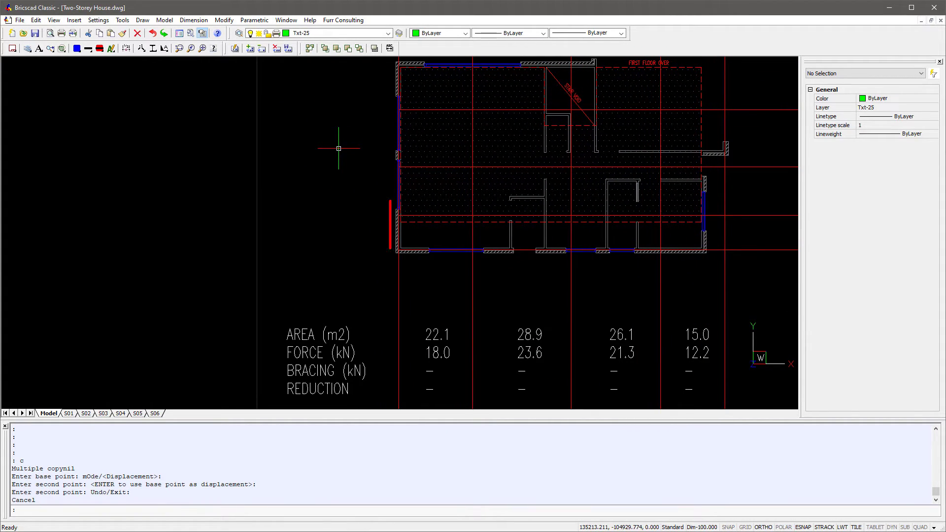